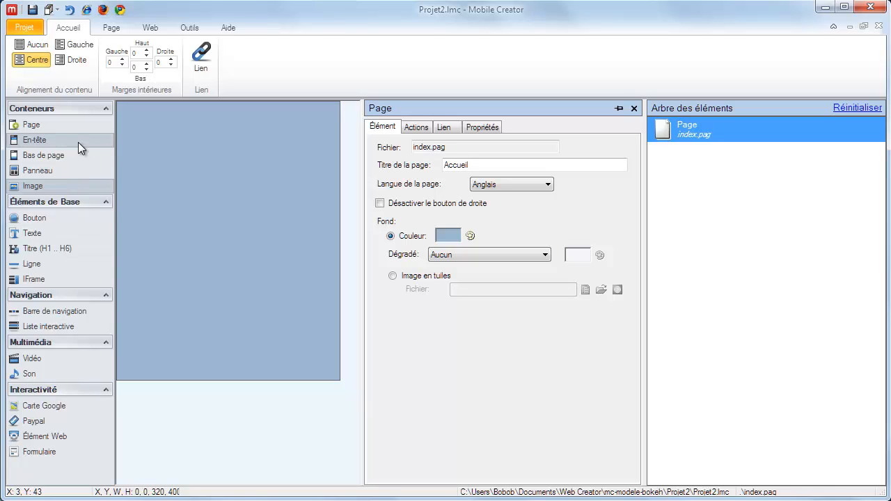
Add a header, a footer and a panel container to the page
left_click(103, 110)
left_click(103, 110)
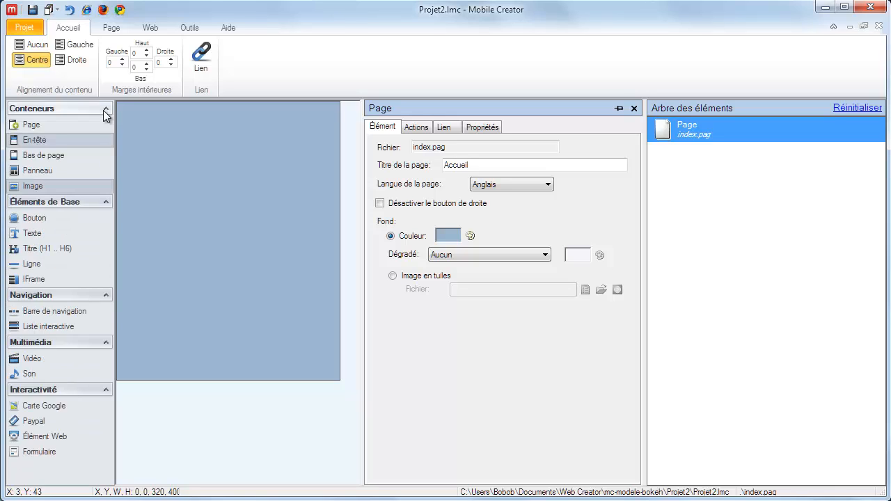
left_click(62, 138)
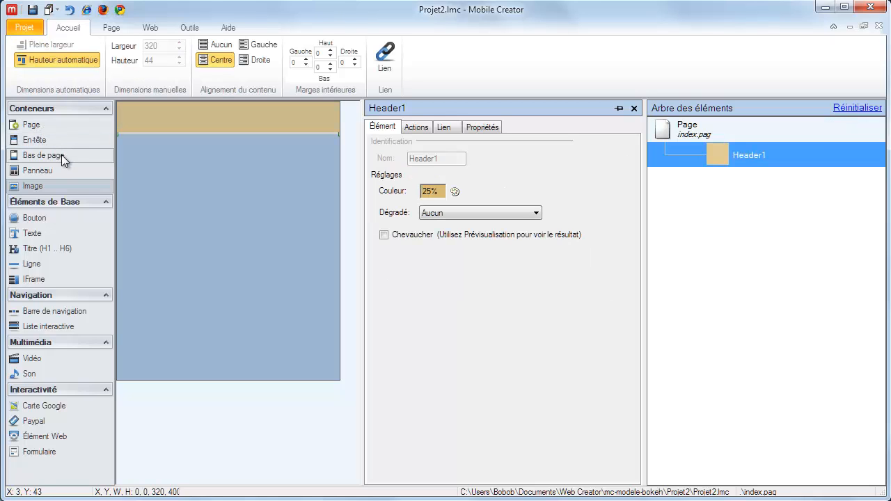
left_click(61, 154)
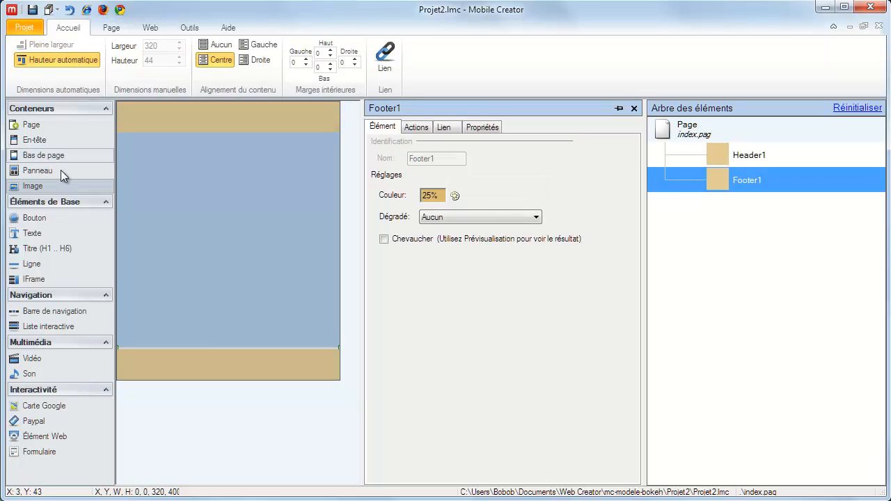
left_click(60, 173)
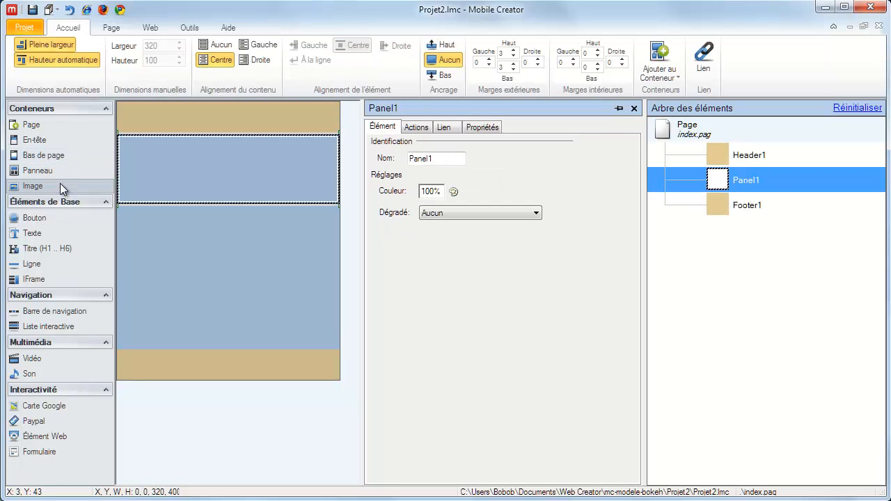
Insert the image Logo Mobile Creator 1.JPG on the page below the panel
left_click(60, 184)
double_click(612, 166)
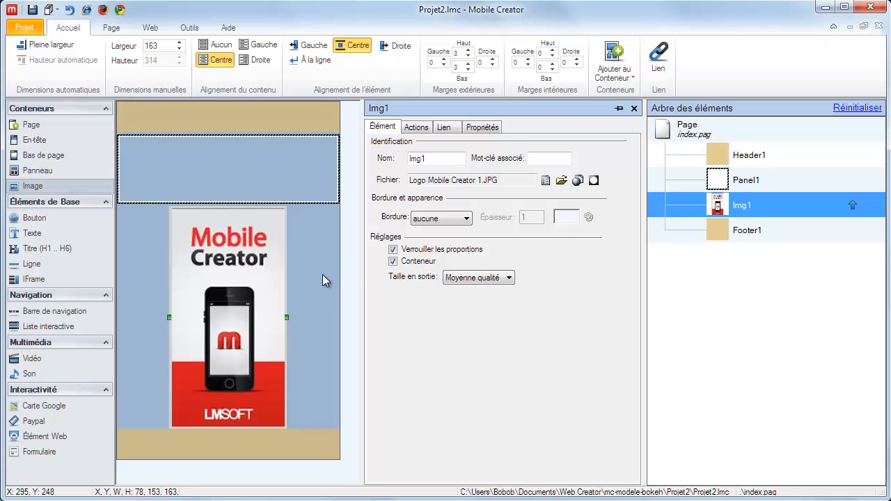
Move the Mobile Creator logo image into the panel, and delete the image
left_click(318, 179)
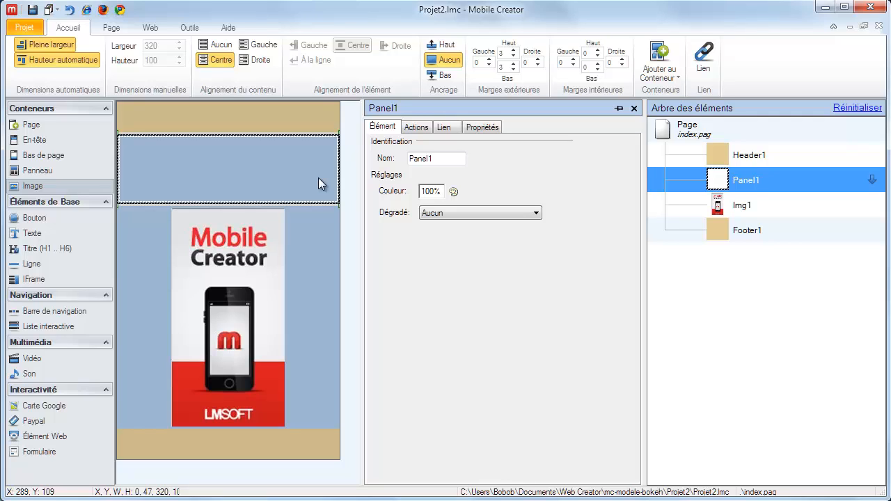
left_click(257, 307)
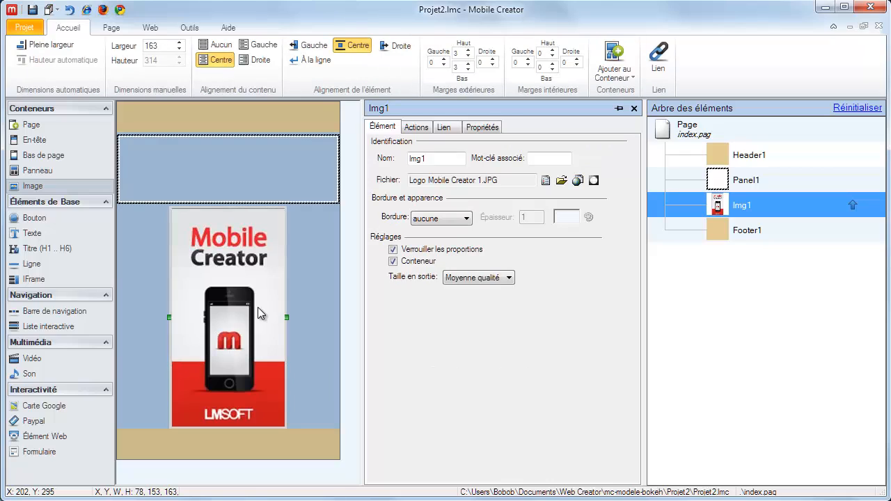
left_click_drag(258, 313, 261, 197)
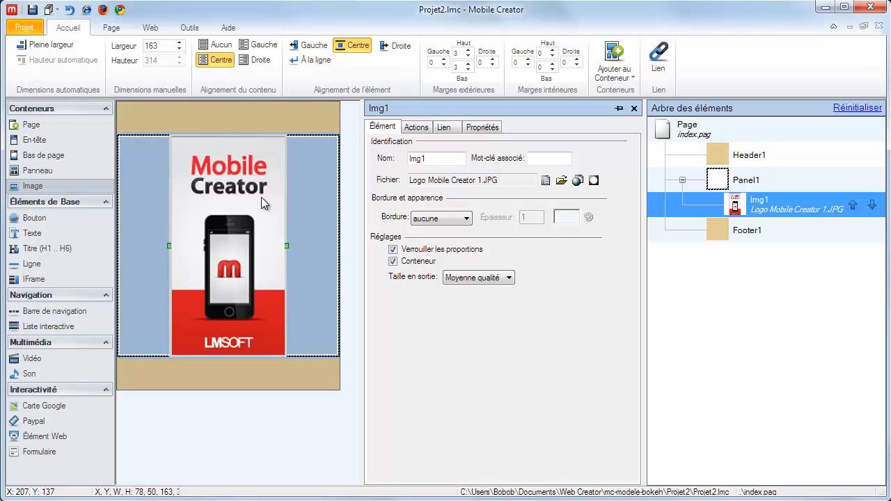
key("Delete")
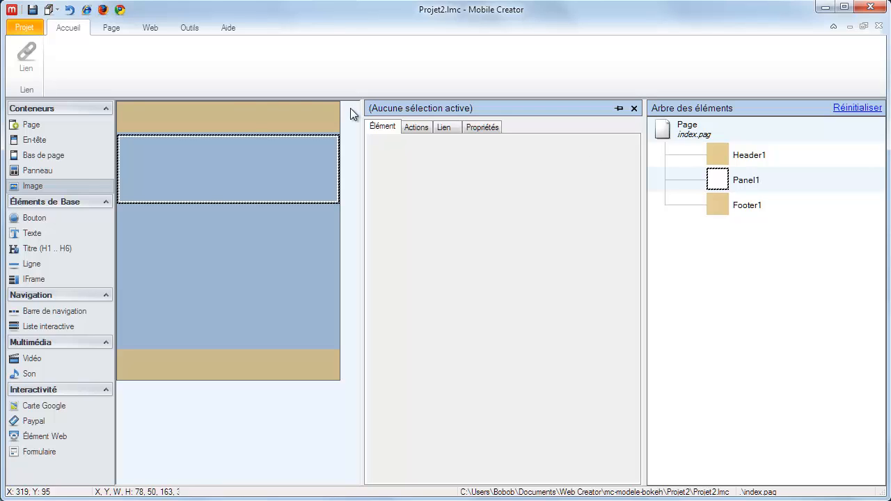
Add an empty text element inside the header
left_click(238, 119)
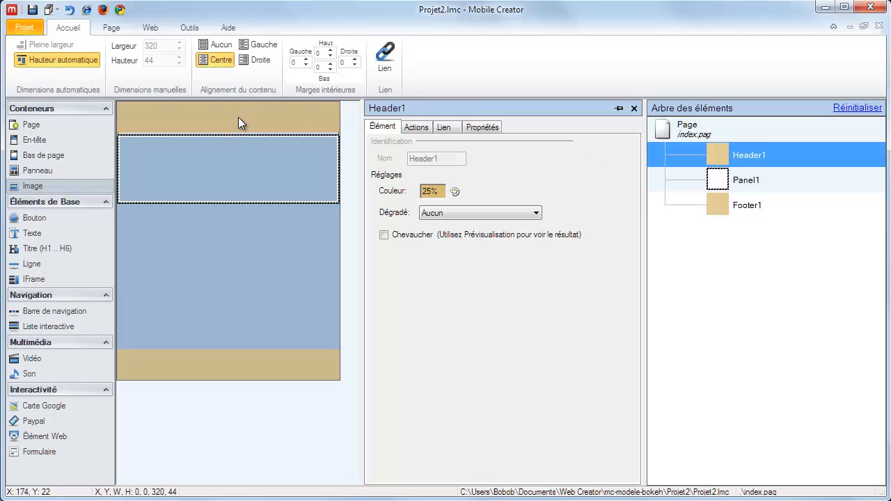
left_click(37, 240)
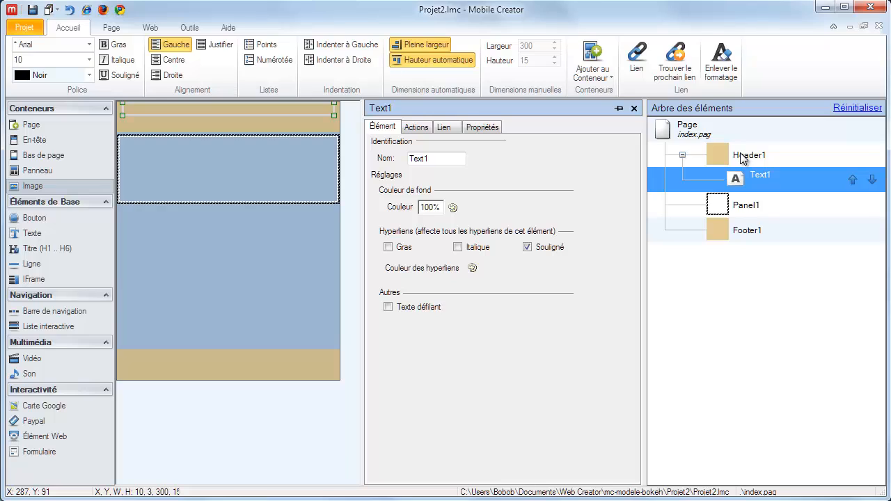
Turn off the panel's full width and automatic height, and resize it to about 242 wide by 183 high
left_click(285, 184)
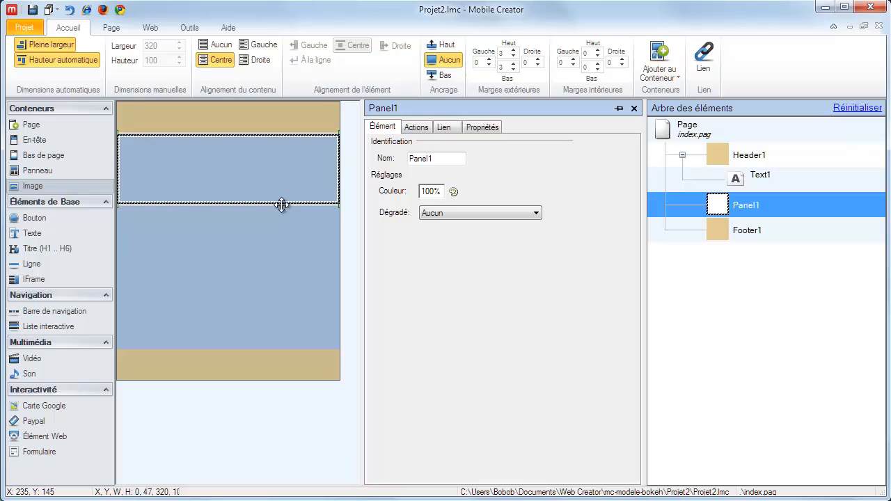
left_click(57, 45)
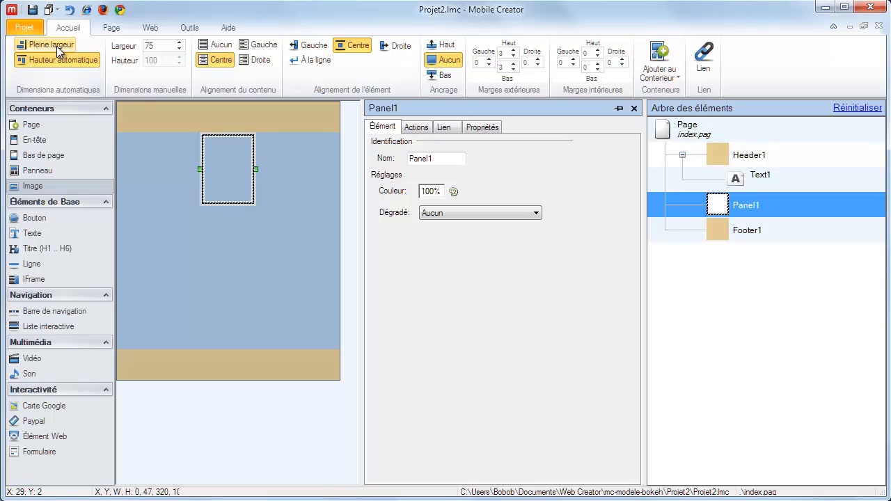
left_click_drag(200, 169, 143, 165)
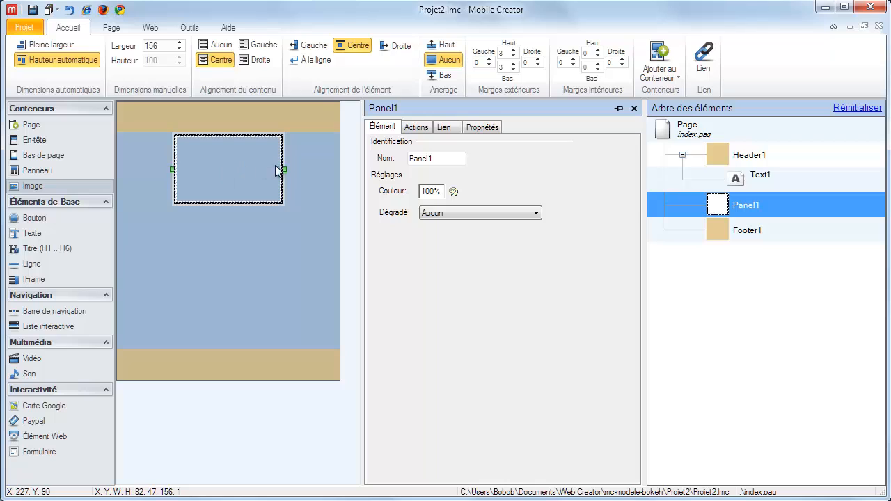
left_click_drag(279, 170, 337, 167)
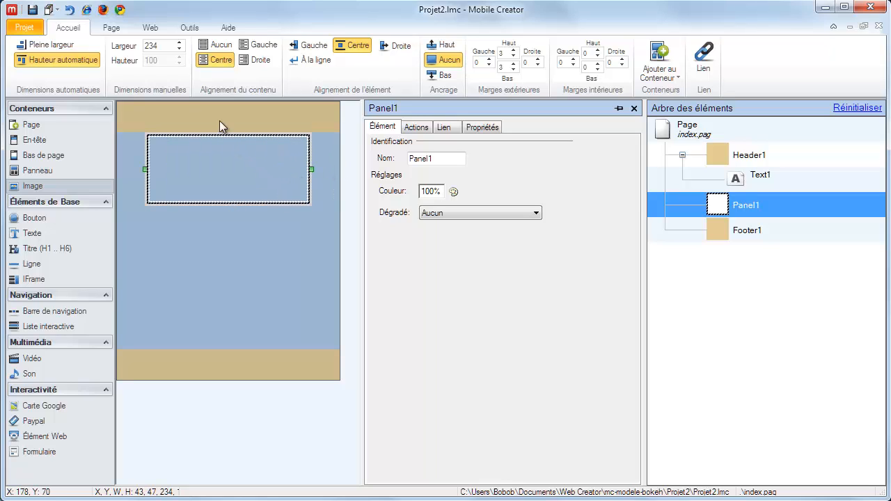
left_click(86, 59)
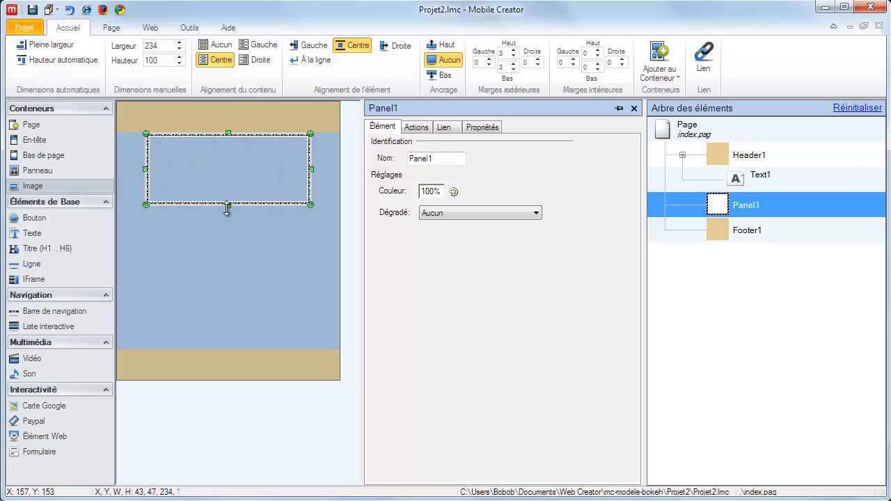
left_click_drag(229, 206, 229, 265)
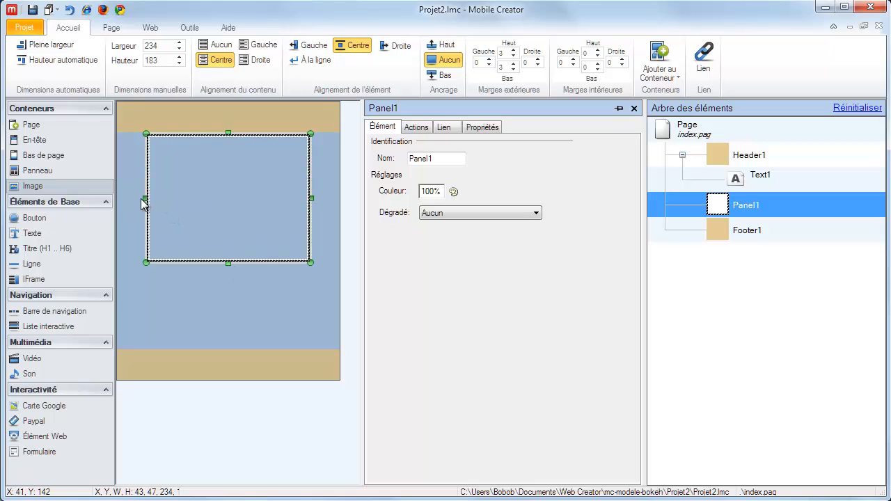
left_click_drag(146, 199, 122, 201)
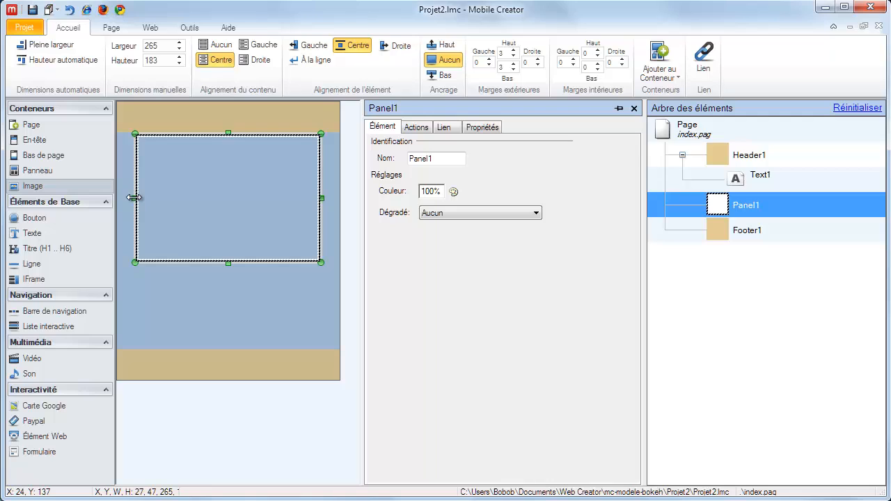
left_click_drag(134, 198, 144, 198)
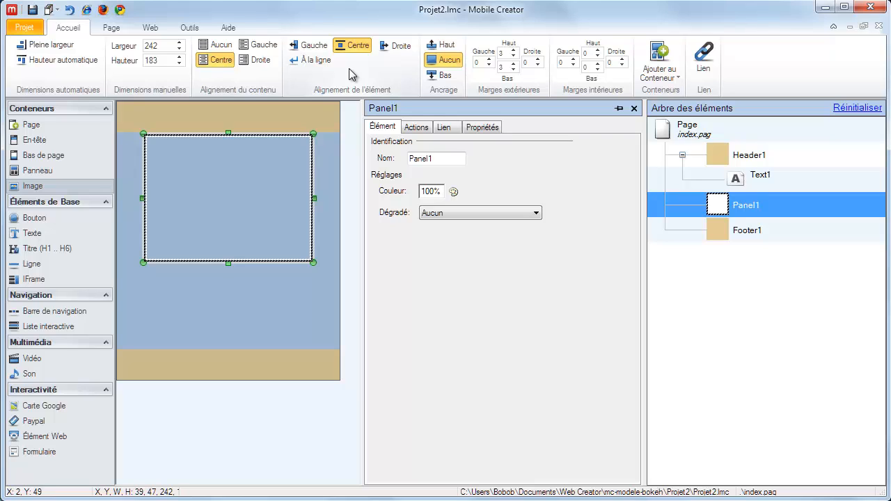
Add a text element inside the panel containing the word "Exemple"
left_click(34, 233)
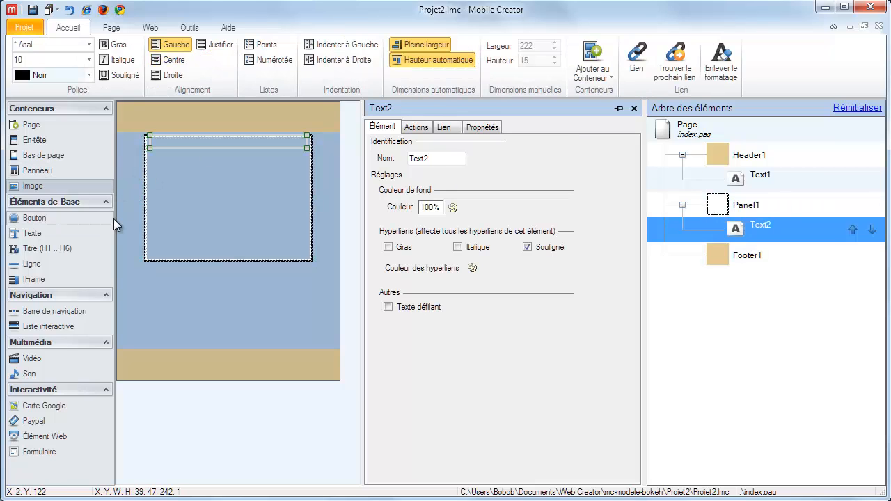
type("Exemple")
key("Return")
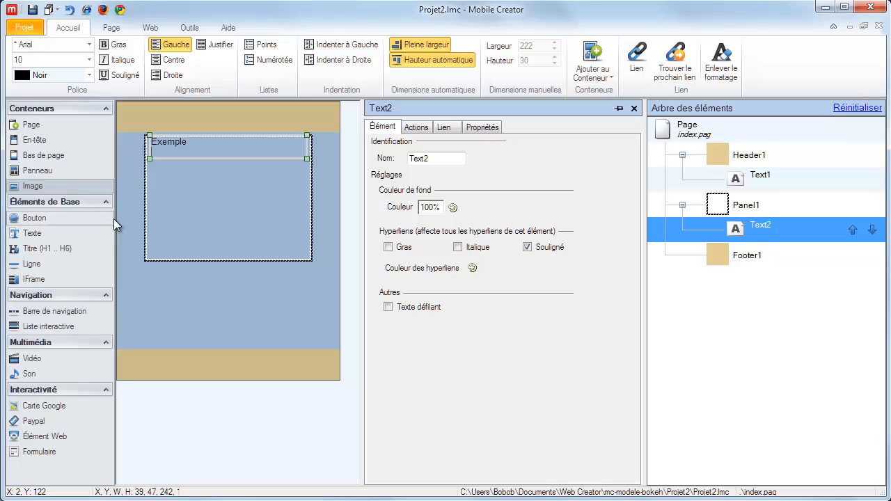
key("BackSpace")
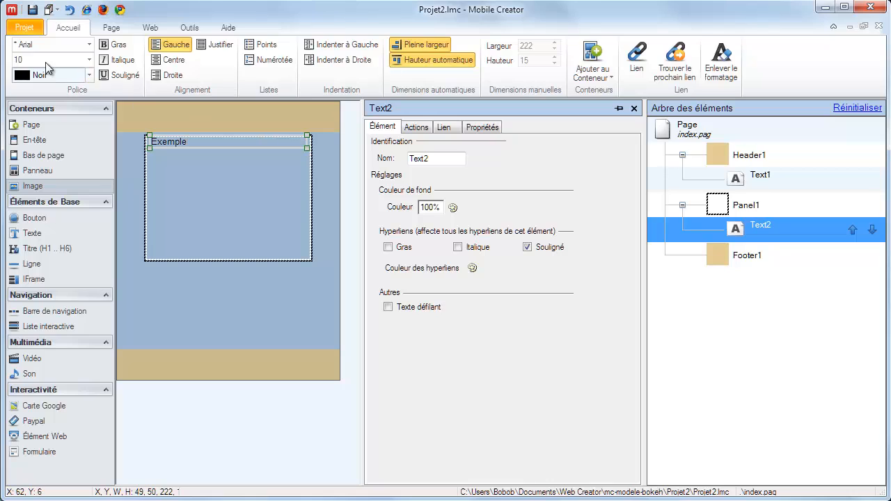
Turn off full width and automatic height for the "Exemple" text element, and resize it to about 149 by 54
left_click(305, 147)
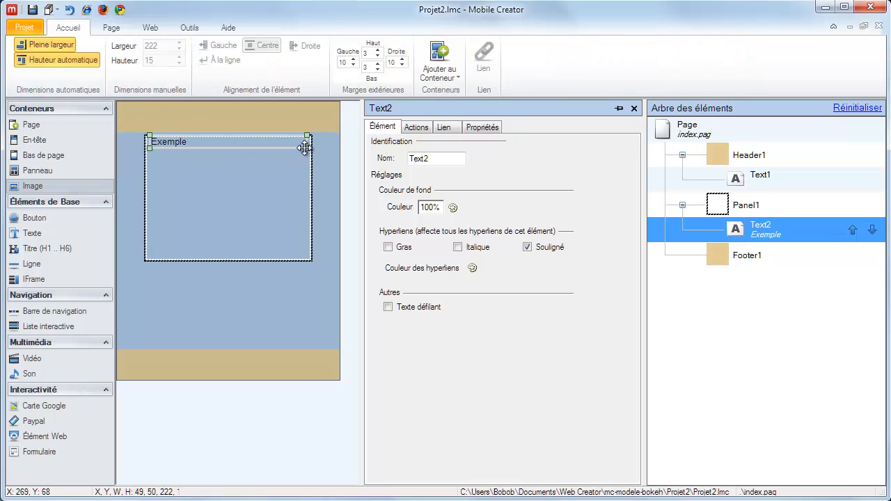
left_click(57, 44)
left_click(68, 59)
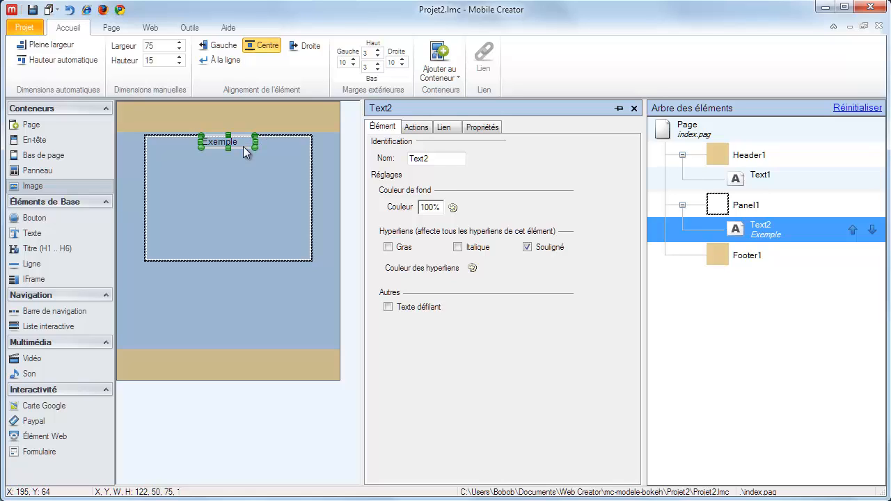
left_click_drag(227, 147, 288, 162)
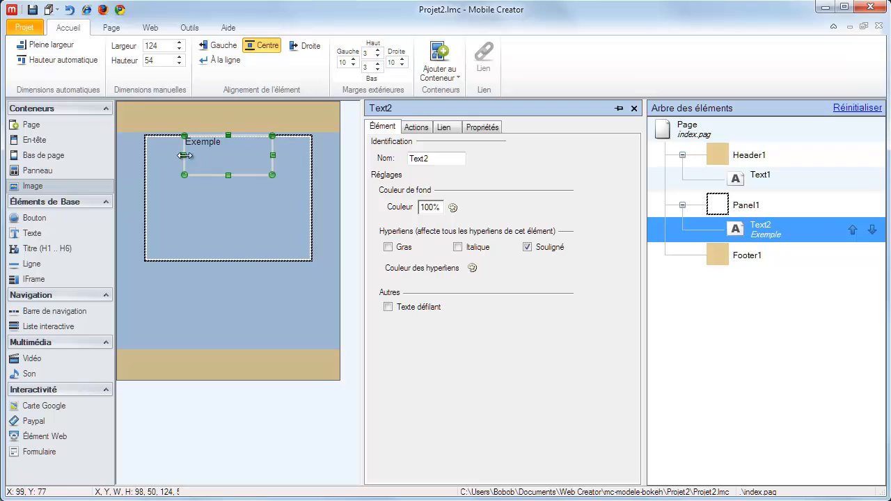
left_click_drag(192, 155, 169, 155)
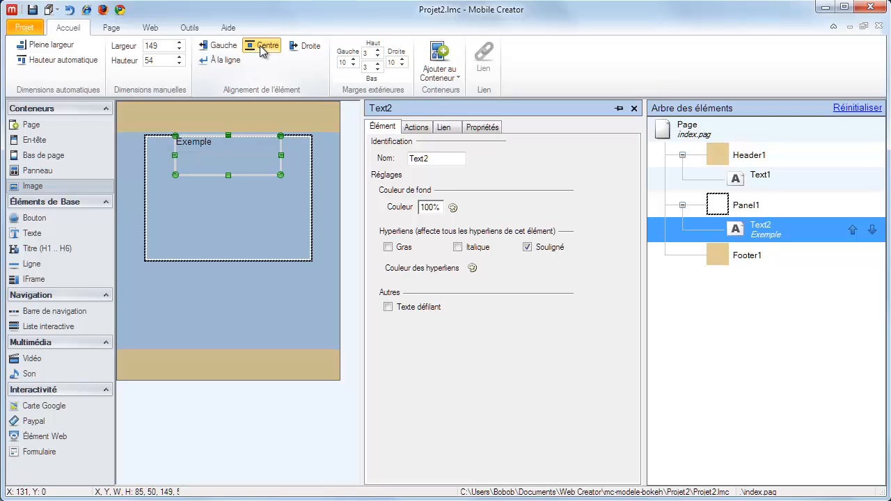
Align the "Exemple" text element to the right of the panel and narrow it to about 83 wide
left_click(301, 47)
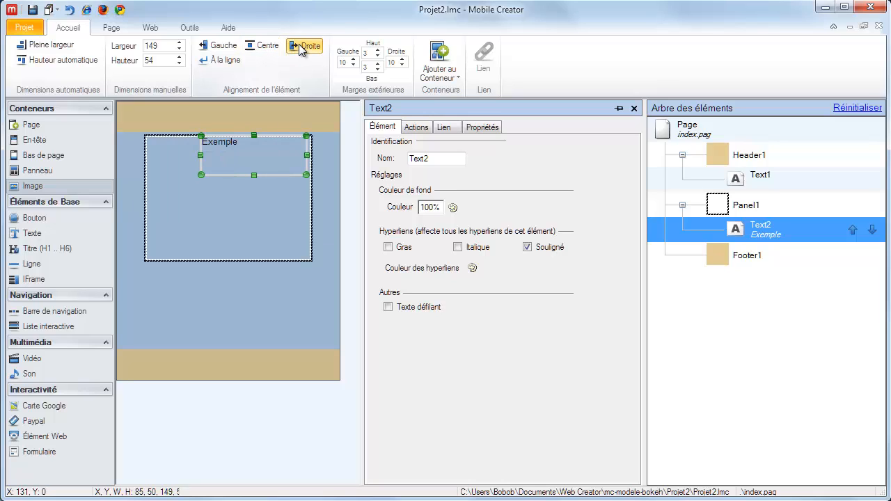
left_click_drag(199, 156, 244, 156)
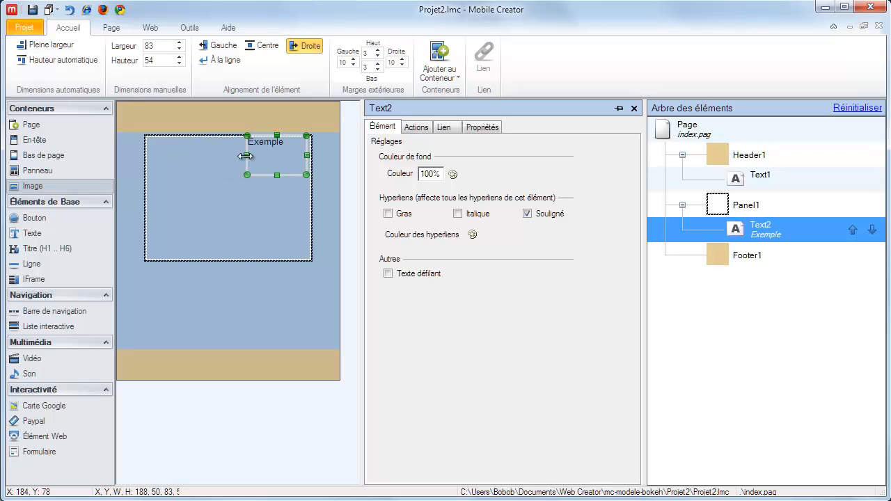
Add a button with the default person icon inside the panel
left_click(197, 176)
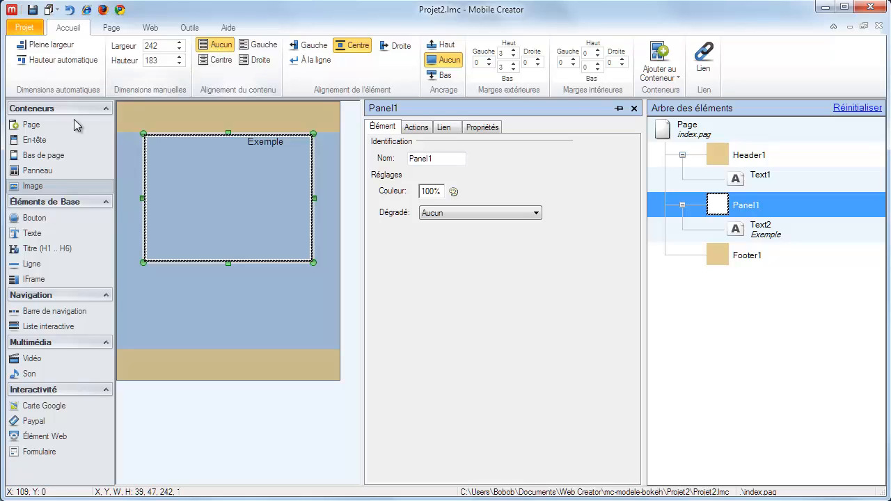
left_click(54, 221)
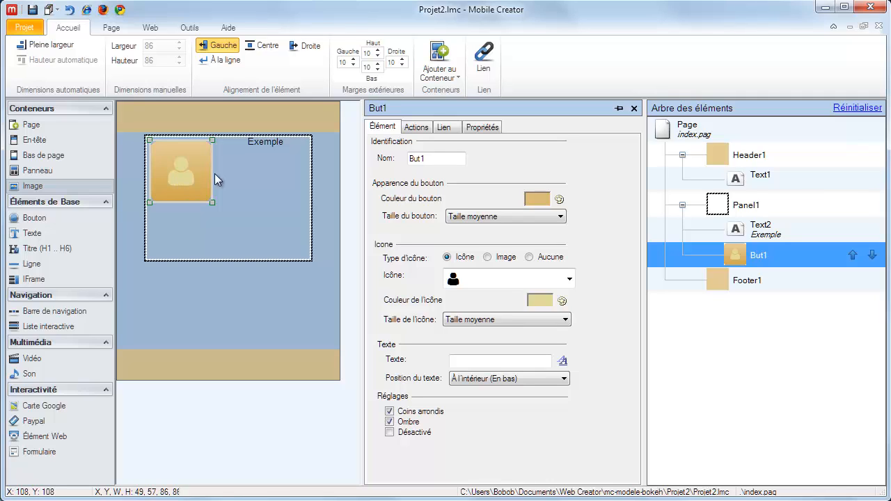
Centre the "Exemple" text and all other elements in the panel, and place the button on a new line
left_click(262, 143)
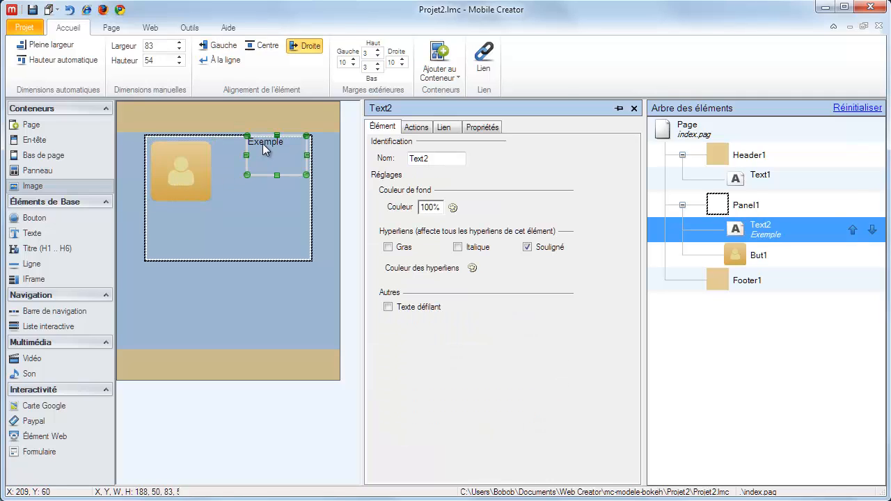
left_click(268, 45)
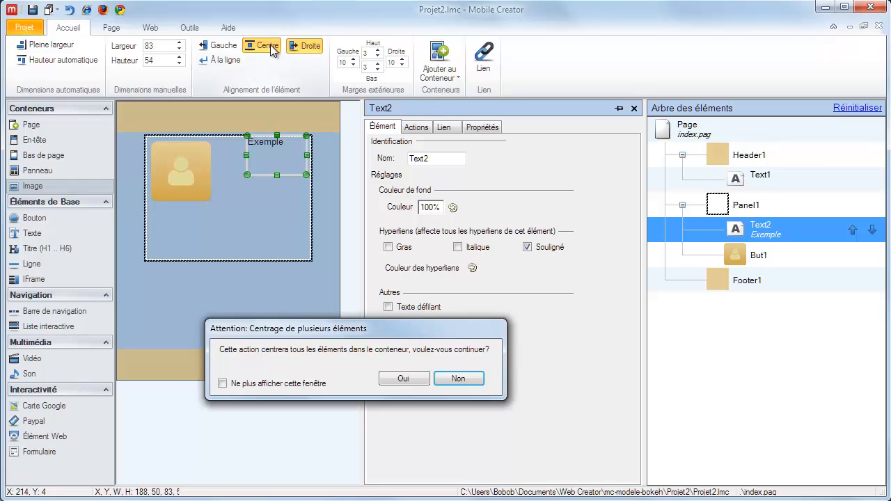
left_click(404, 379)
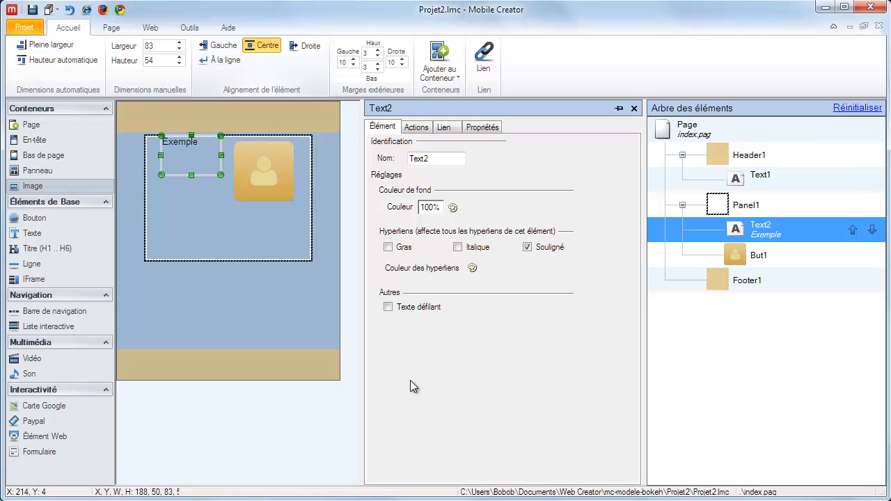
left_click(263, 167)
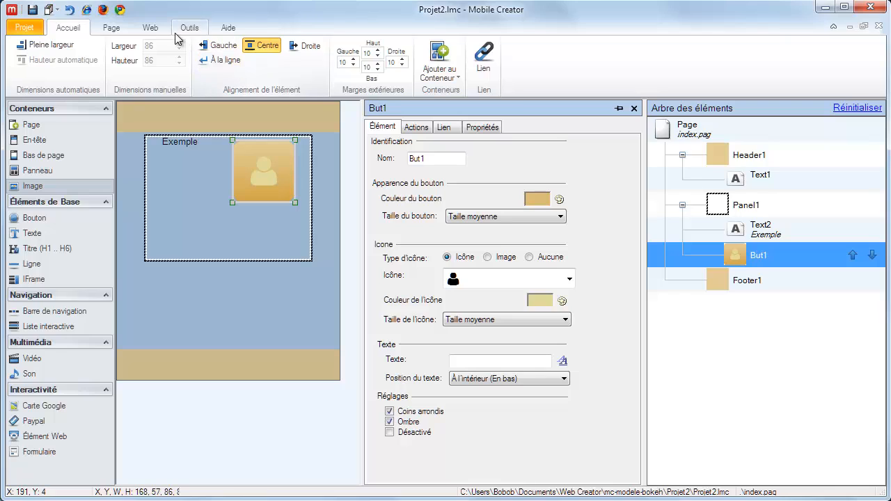
left_click(234, 59)
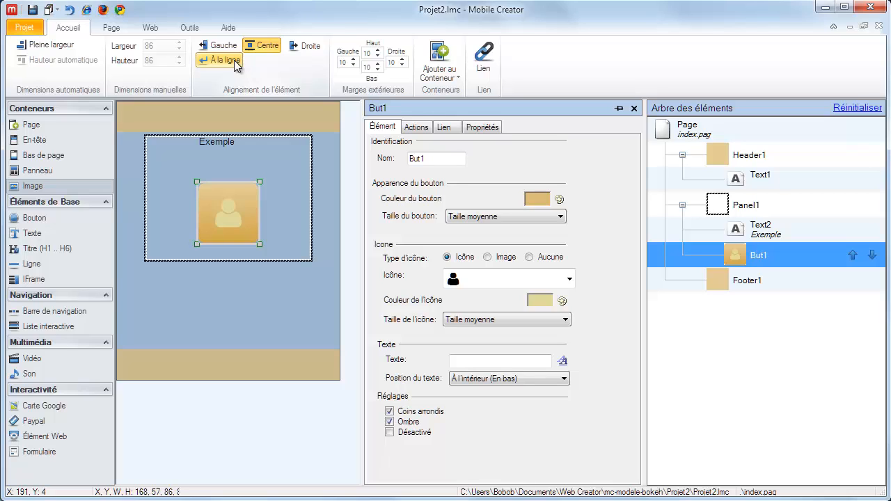
Narrow the "Exemple" text element in the panel to about 62 wide
left_click(232, 145)
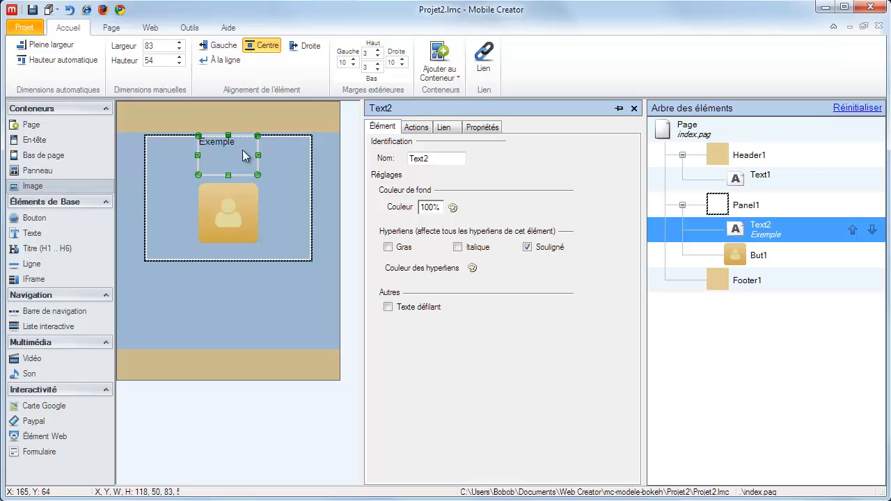
left_click_drag(258, 157, 243, 154)
left_click(230, 201)
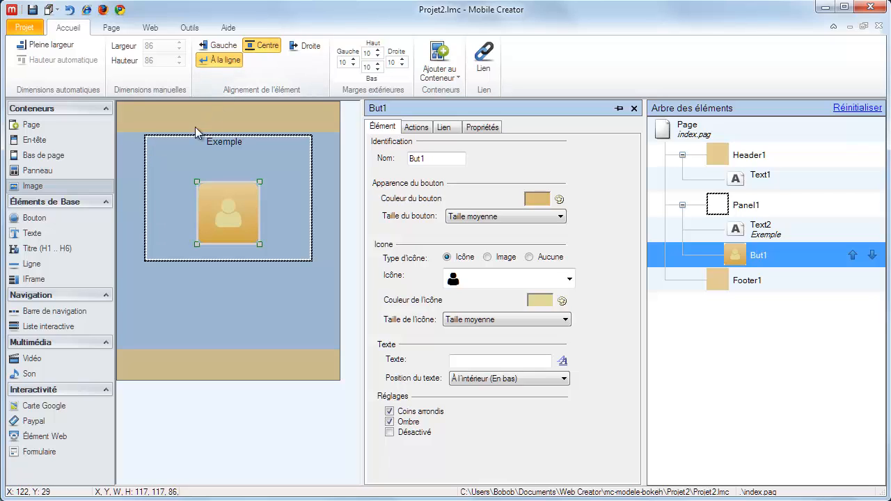
left_click(178, 138)
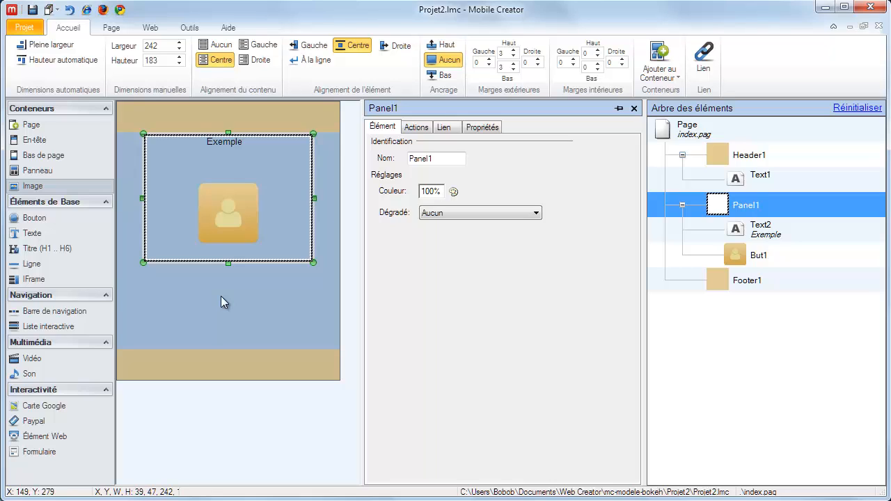
Set the panel button's width and height to 60
left_click(226, 215)
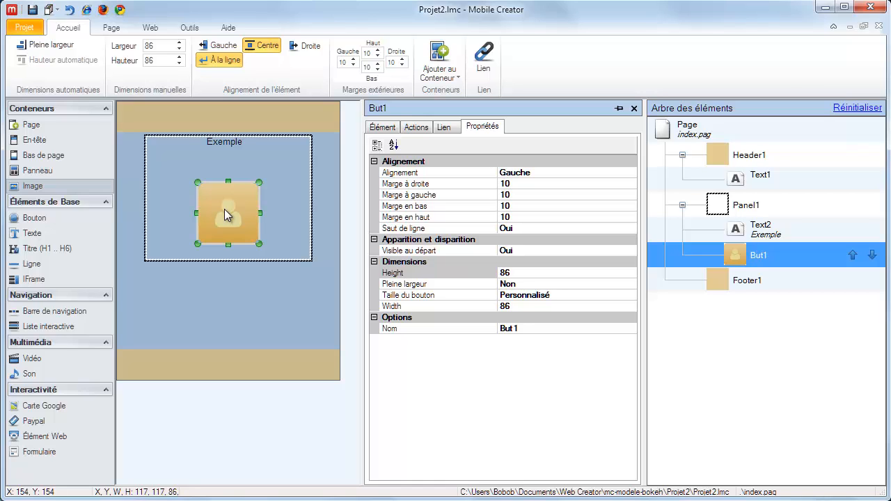
double_click(148, 48)
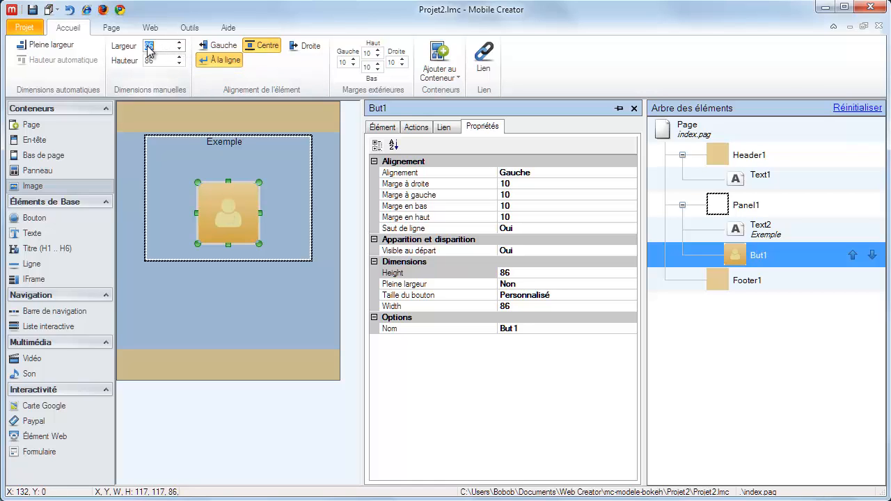
type("60")
key("Tab")
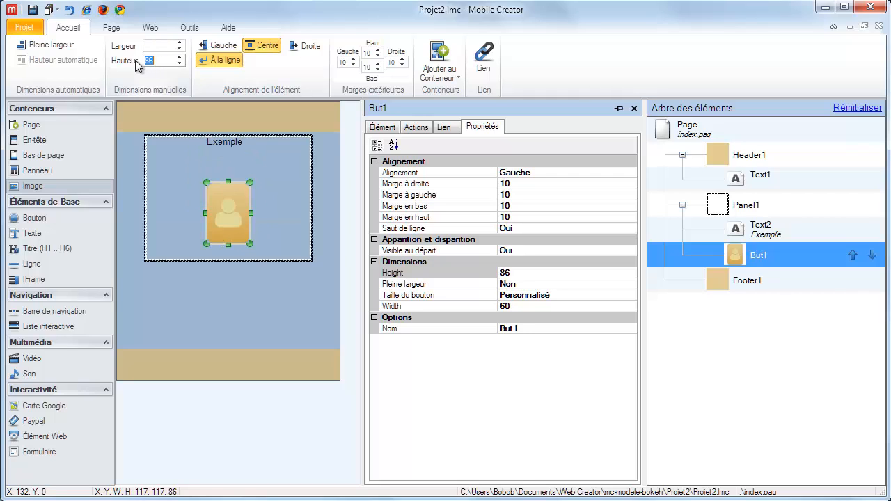
type("60")
key("Tab")
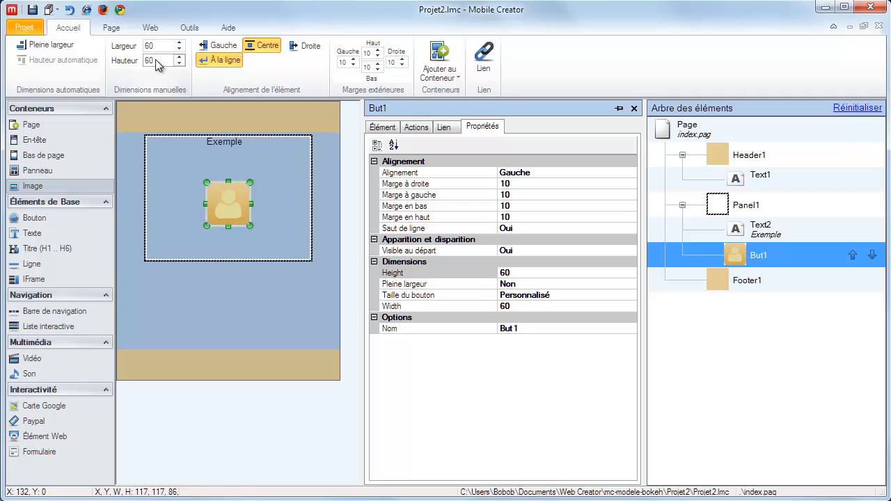
Duplicate the button inside the panel and turn off the new-line option for the copy so it sits beside the first
right_click(223, 208)
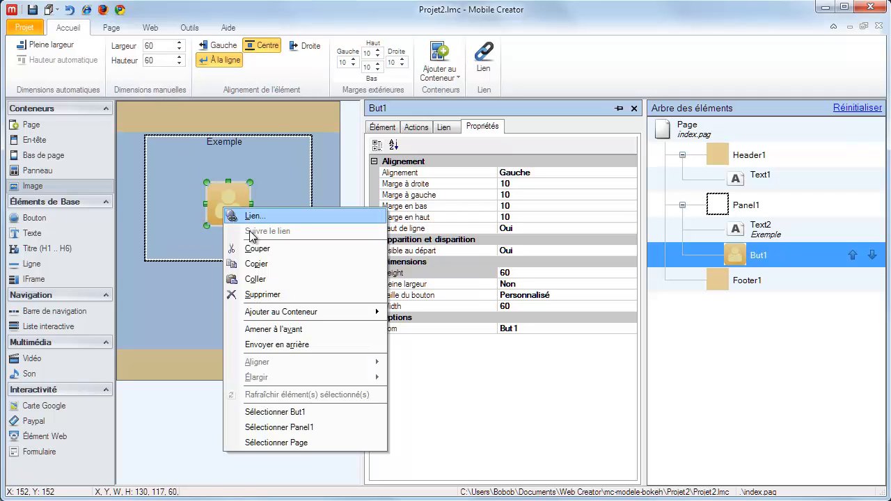
left_click(256, 264)
left_click(264, 202)
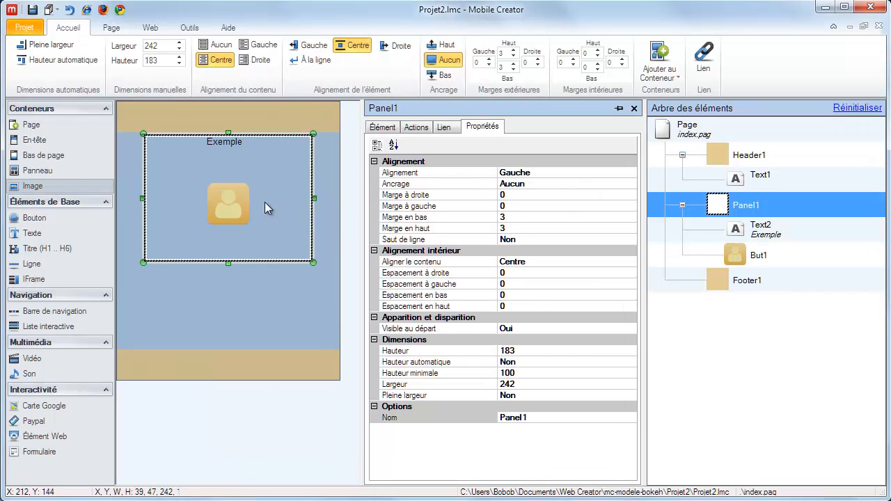
right_click(265, 202)
left_click(289, 272)
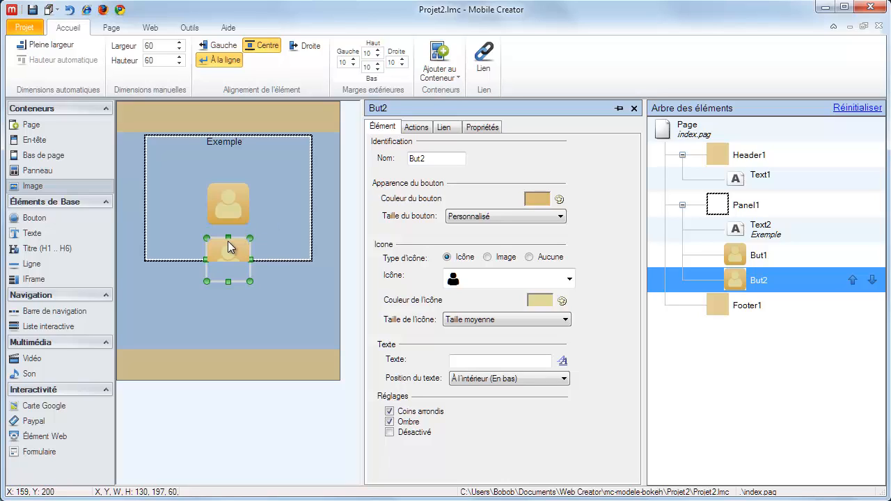
left_click(219, 61)
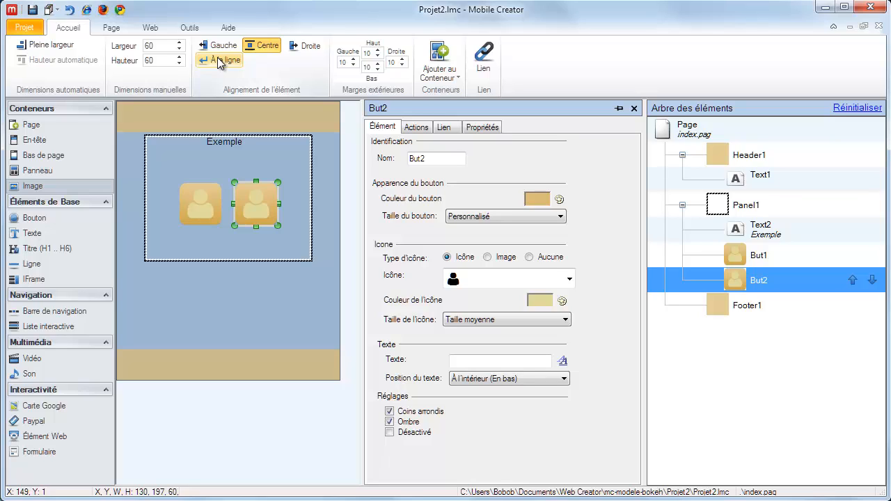
Set the left and right outer margins of both panel buttons to 5
left_click(201, 199, "ctrl")
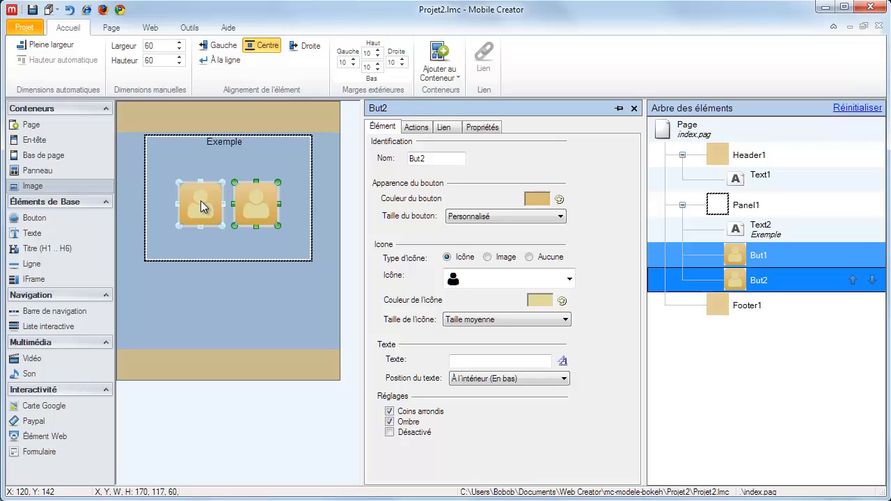
left_click(353, 65)
left_click(353, 66)
left_click(353, 66)
left_click(353, 65)
left_click(353, 66)
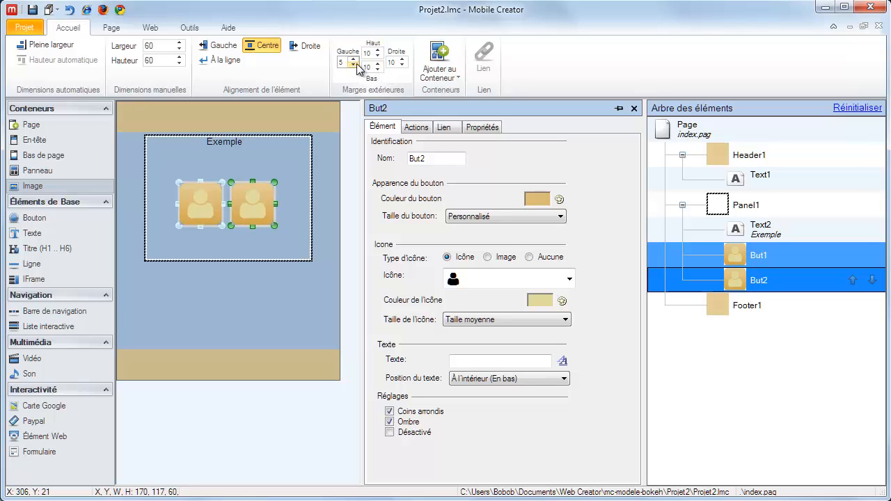
left_click(403, 65)
left_click(402, 65)
left_click(402, 65)
left_click(403, 65)
left_click(402, 65)
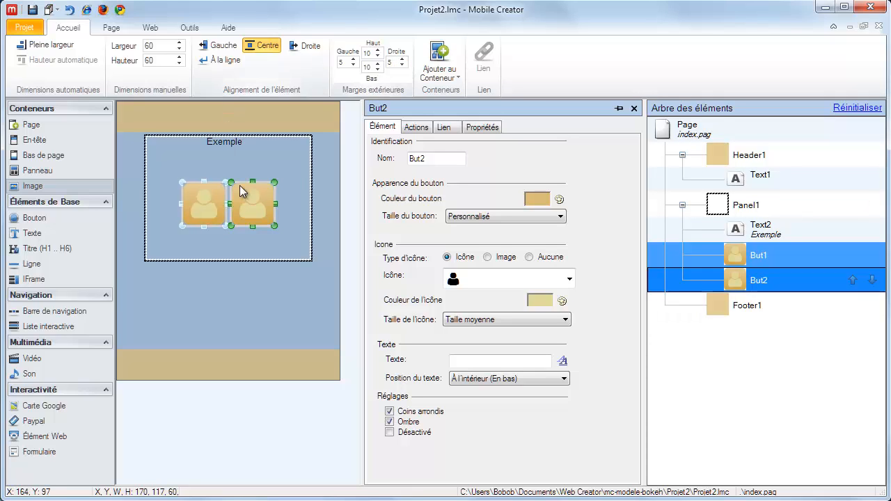
left_click(284, 204)
Copy the second button and paste it into the panel as a third button
left_click(251, 205)
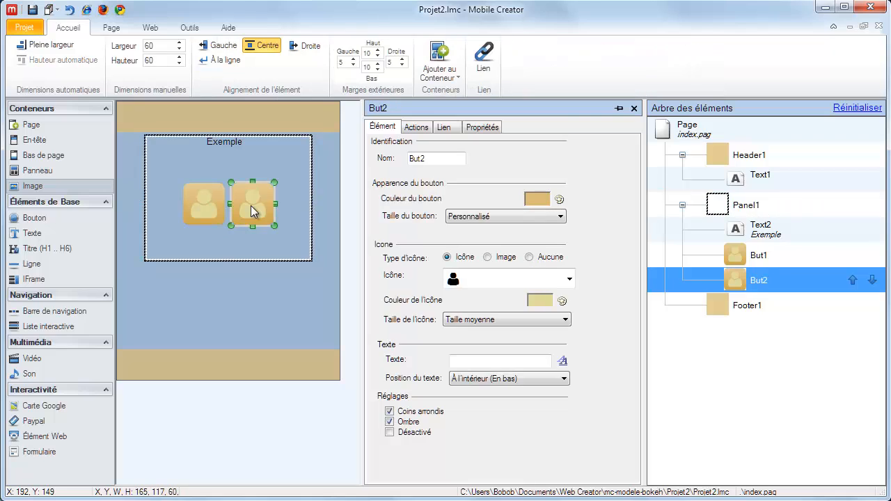
right_click(250, 206)
left_click(285, 263)
right_click(290, 190)
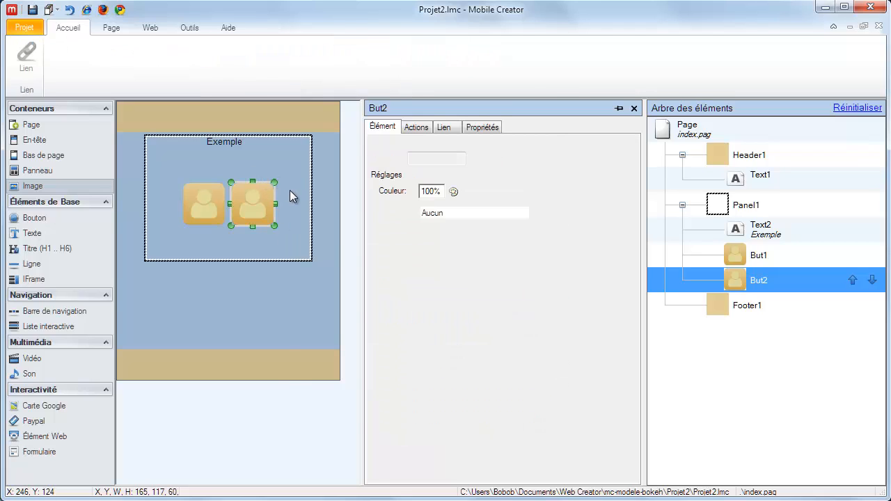
left_click(319, 259)
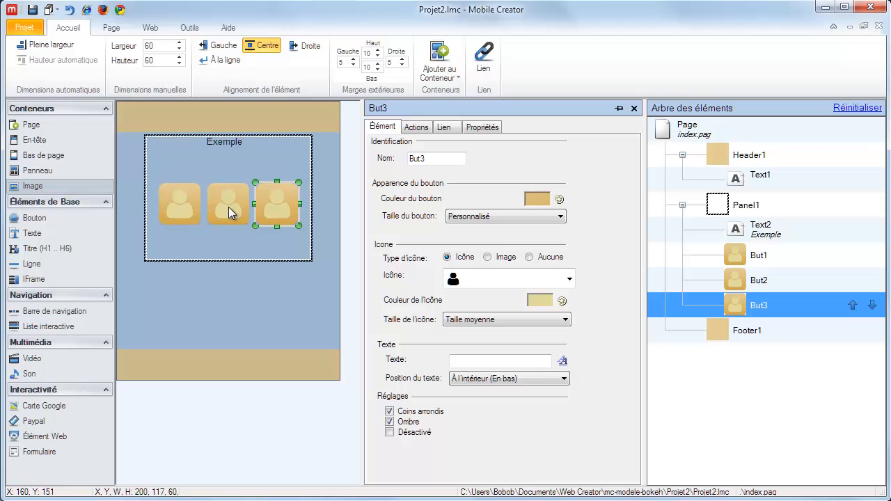
Copy the second and third buttons together and paste the pair into the panel twice
left_click(229, 207, "ctrl")
right_click(228, 207)
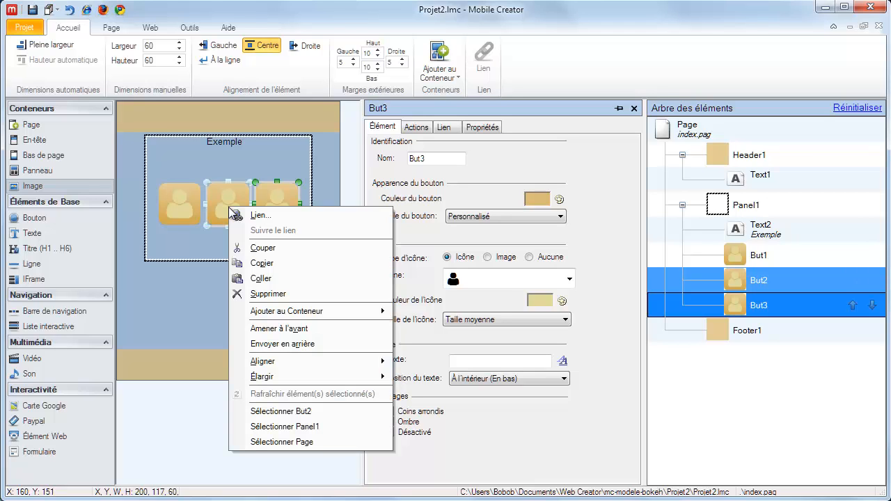
left_click(253, 263)
right_click(242, 243)
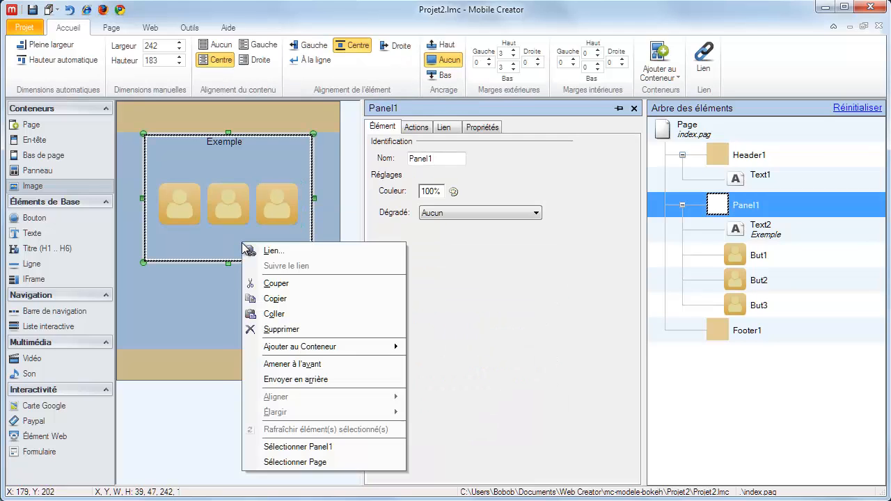
left_click(284, 313)
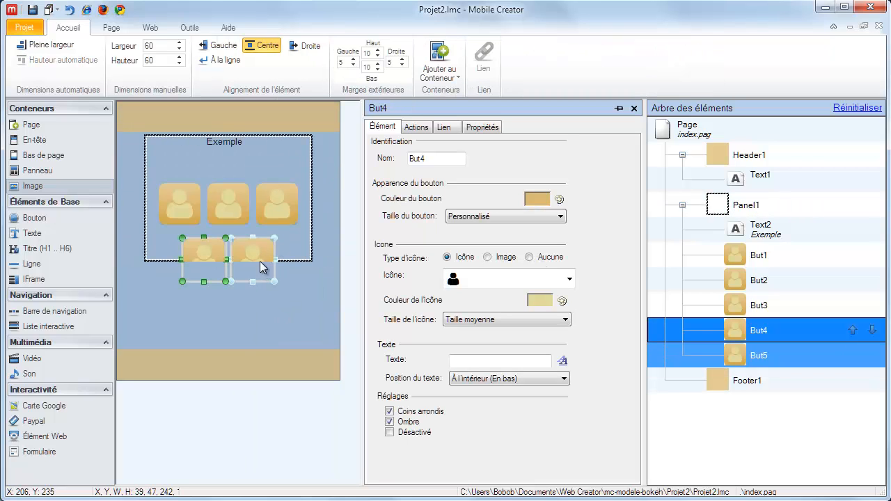
right_click(293, 243)
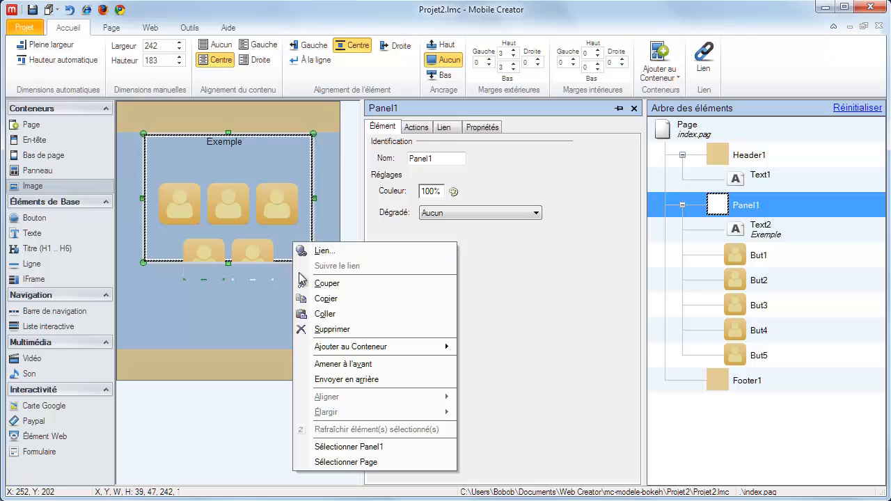
left_click(316, 314)
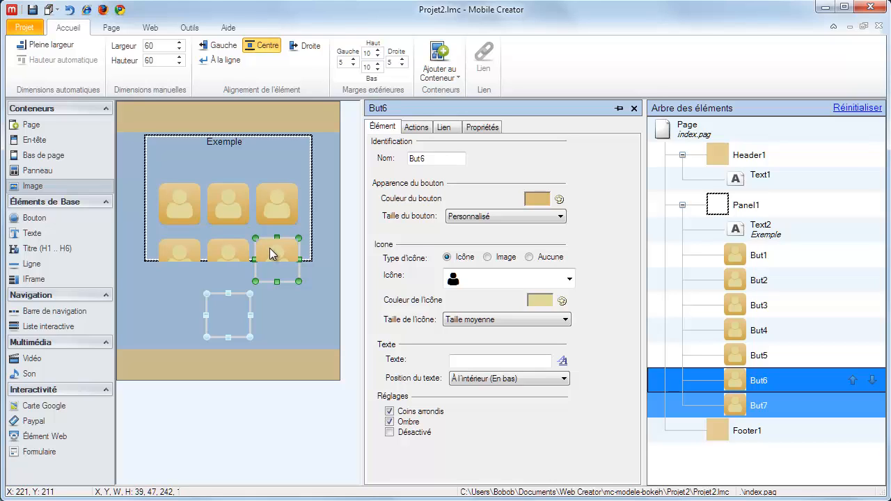
Copy the single button at the end of the first row and paste it into the panel as the eighth button
left_click(267, 211)
right_click(271, 202)
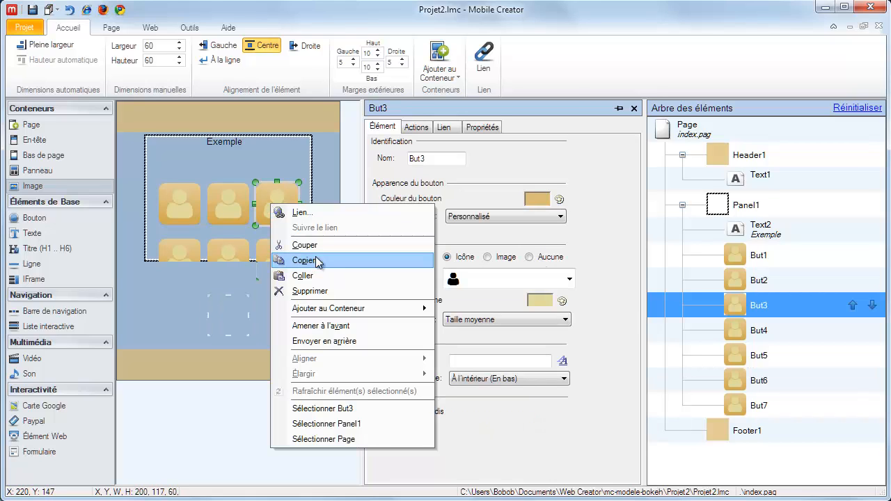
left_click(313, 260)
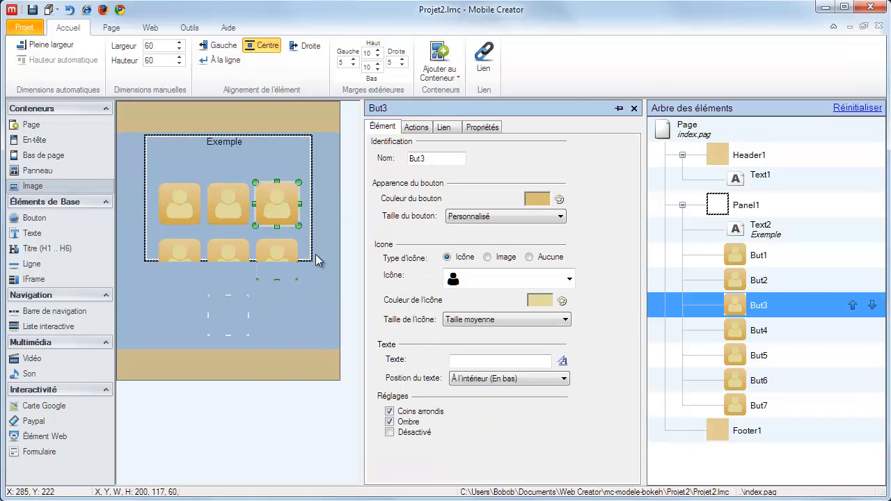
right_click(281, 166)
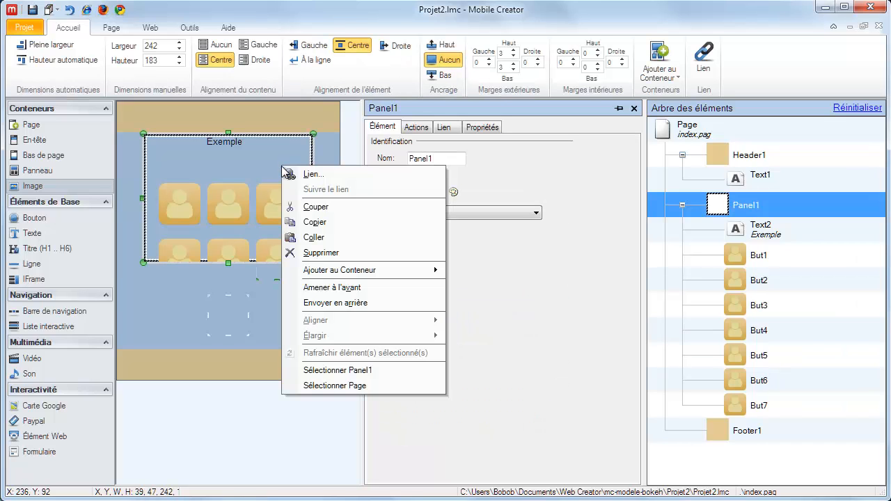
left_click(313, 238)
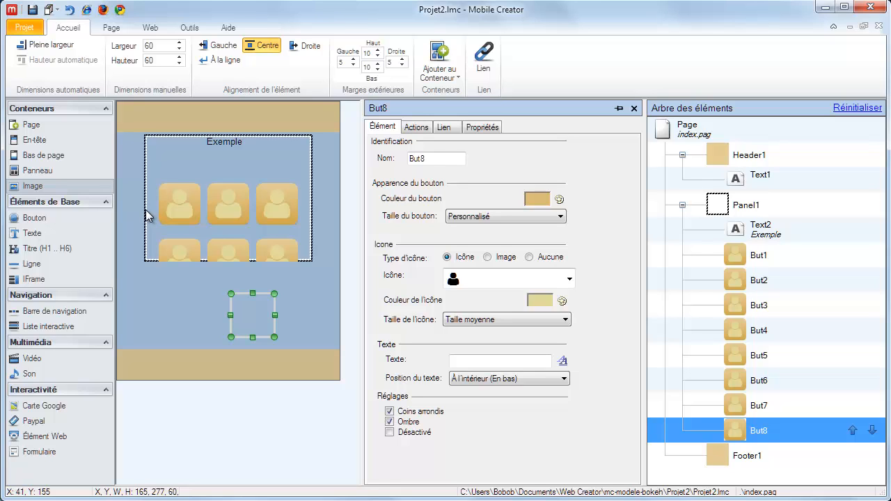
Make the panel full width and increase its height to about 230 to fit both button rows
left_click(146, 216)
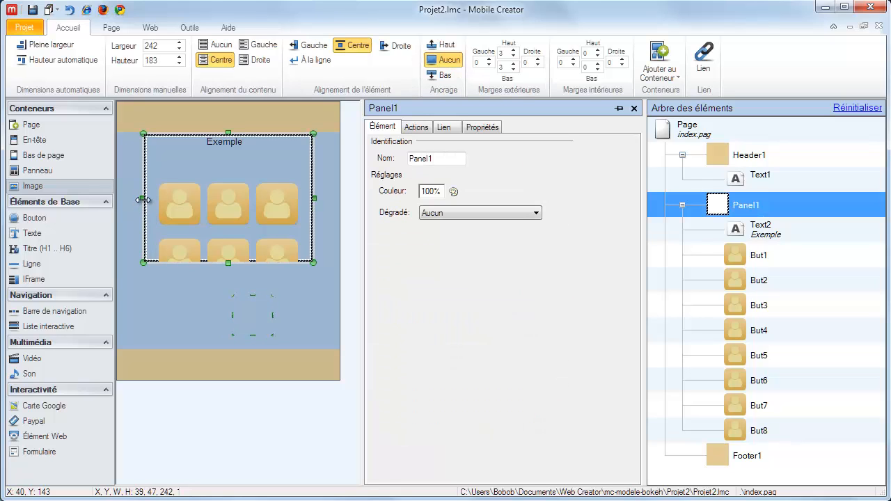
left_click_drag(142, 199, 115, 198)
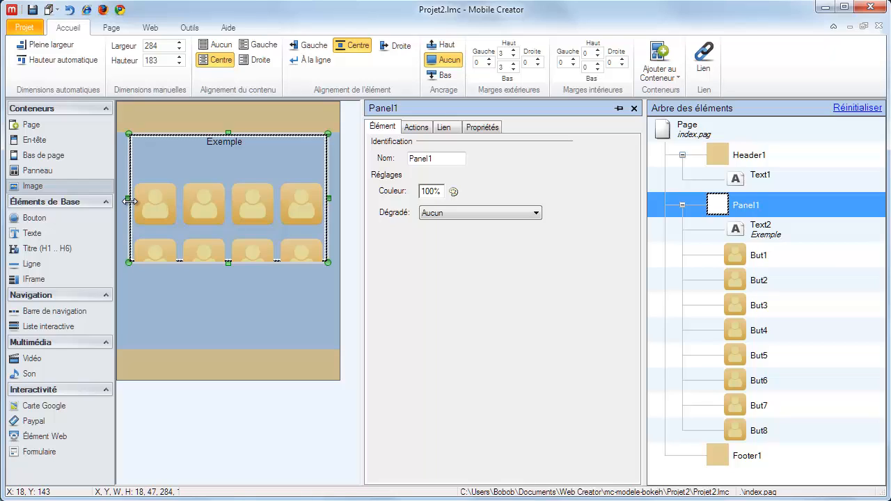
left_click(62, 50)
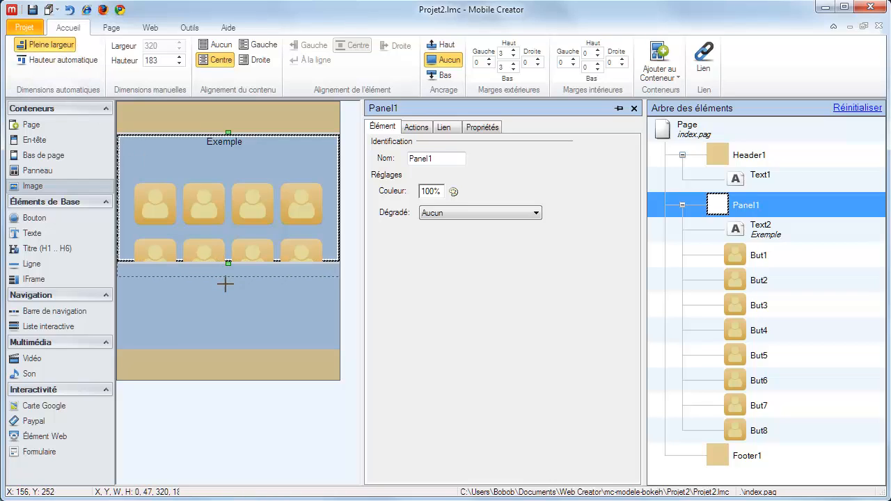
left_click_drag(225, 284, 227, 294)
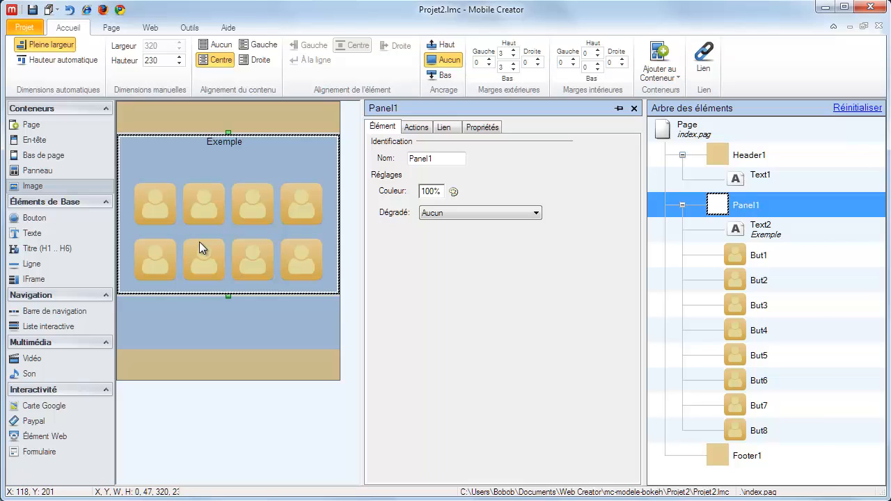
Make the "Exemple" text element full width and paste the longer sample paragraph after its existing word
left_click(221, 139)
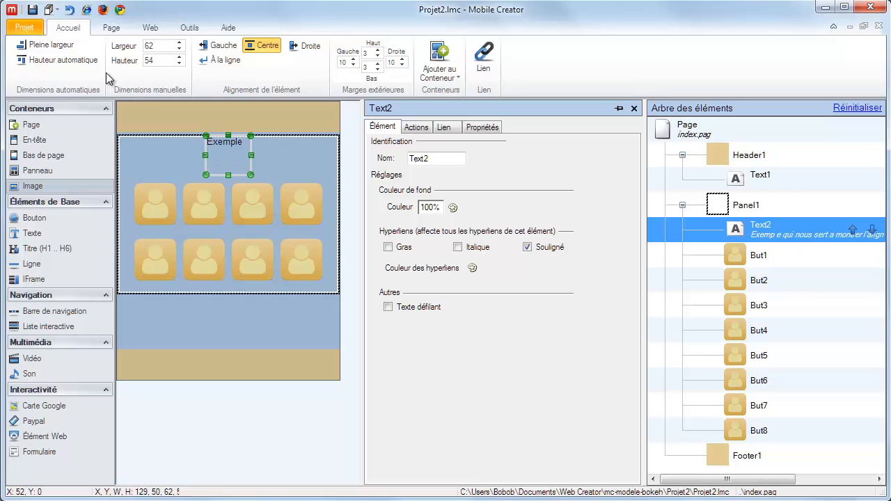
left_click(67, 50)
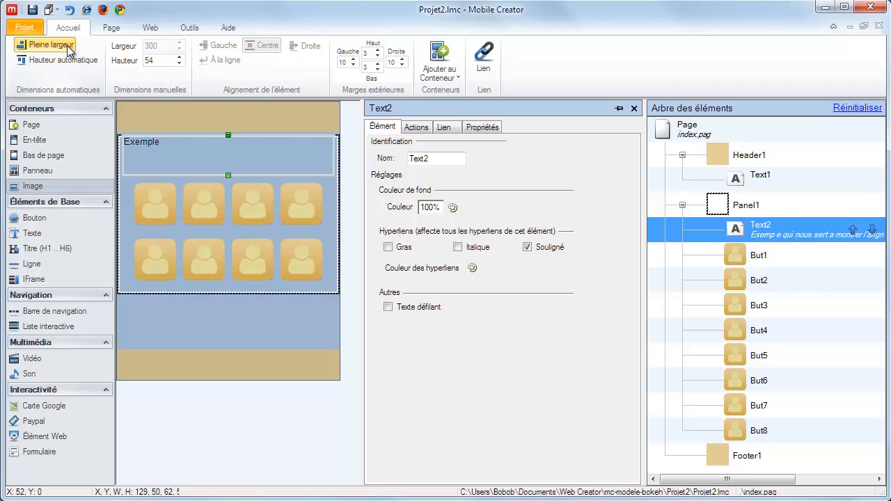
left_click(186, 154)
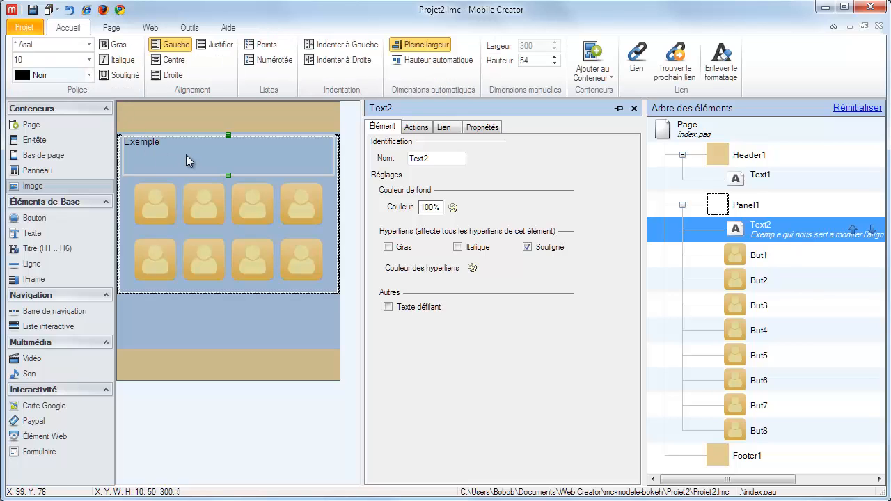
key("ctrl+v")
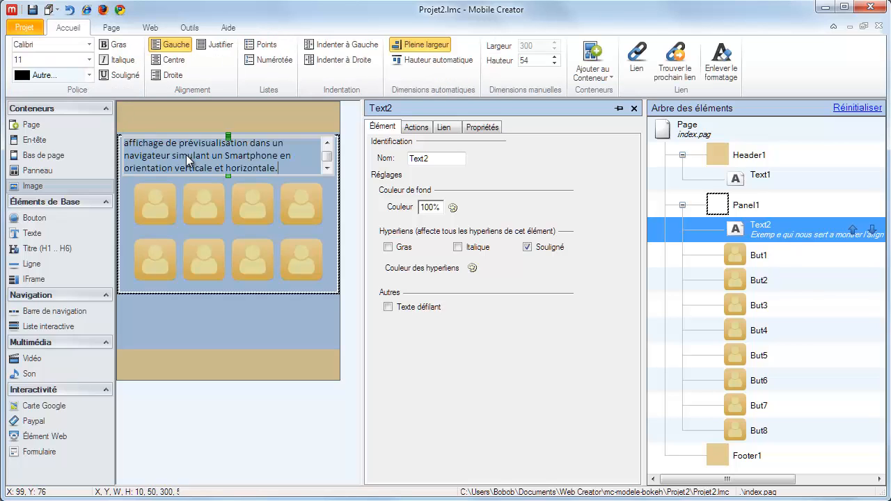
Extend the panel downward and increase the text element's height to about 116 to fit the whole paragraph
left_click(221, 285)
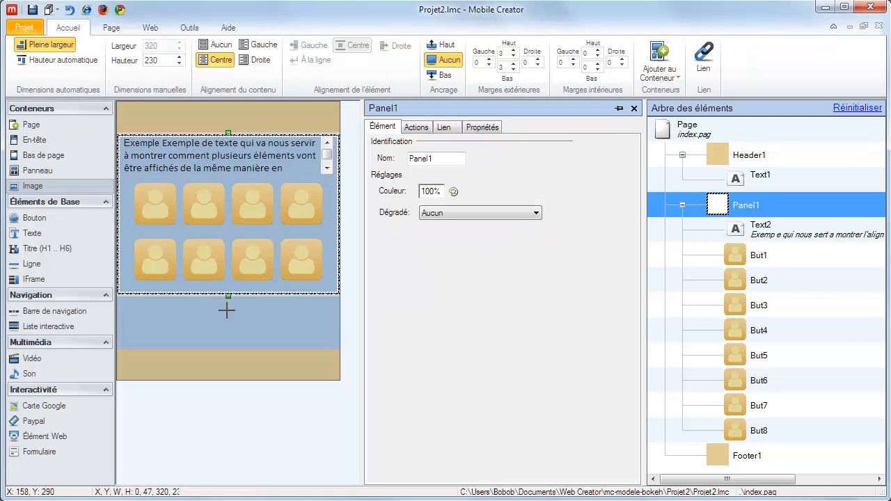
left_click_drag(227, 294, 227, 334)
left_click(272, 163)
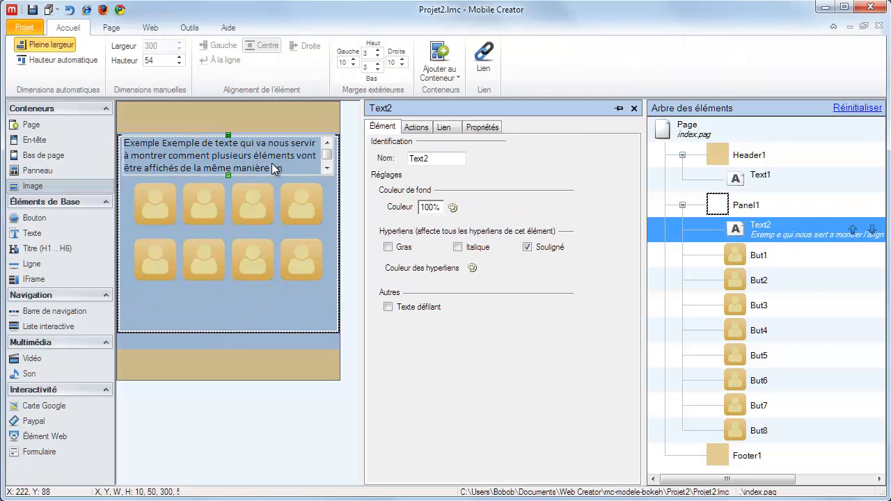
left_click_drag(225, 174, 233, 220)
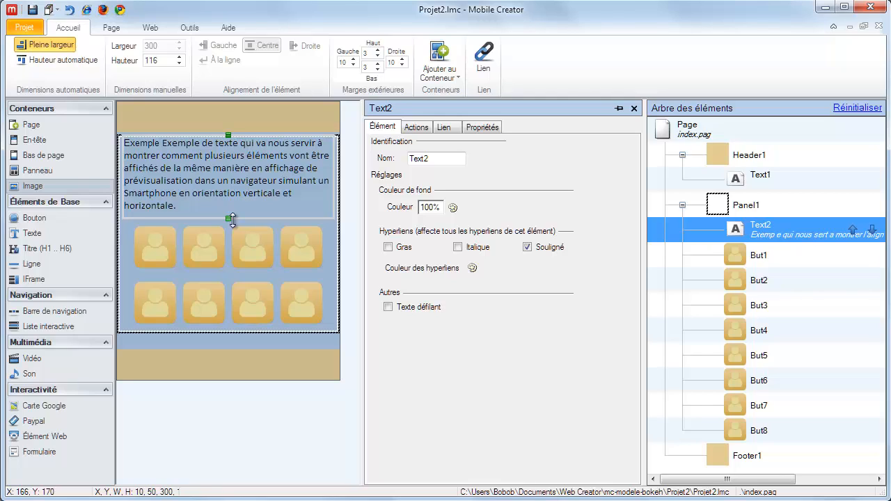
Launch a preview of the page in Chrome, saving the modified page
left_click(120, 10)
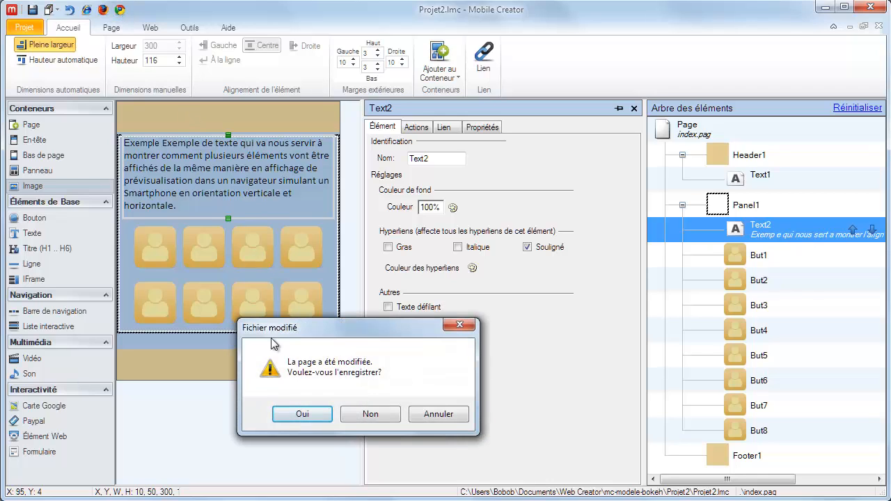
left_click(301, 414)
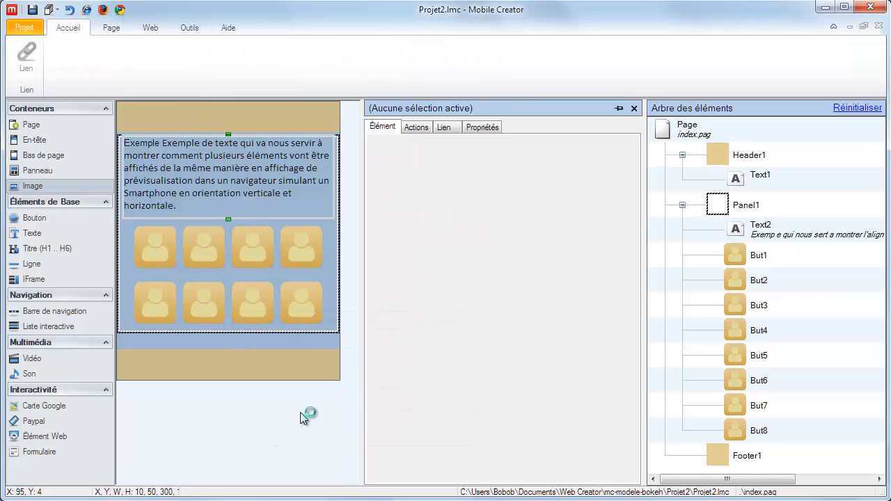